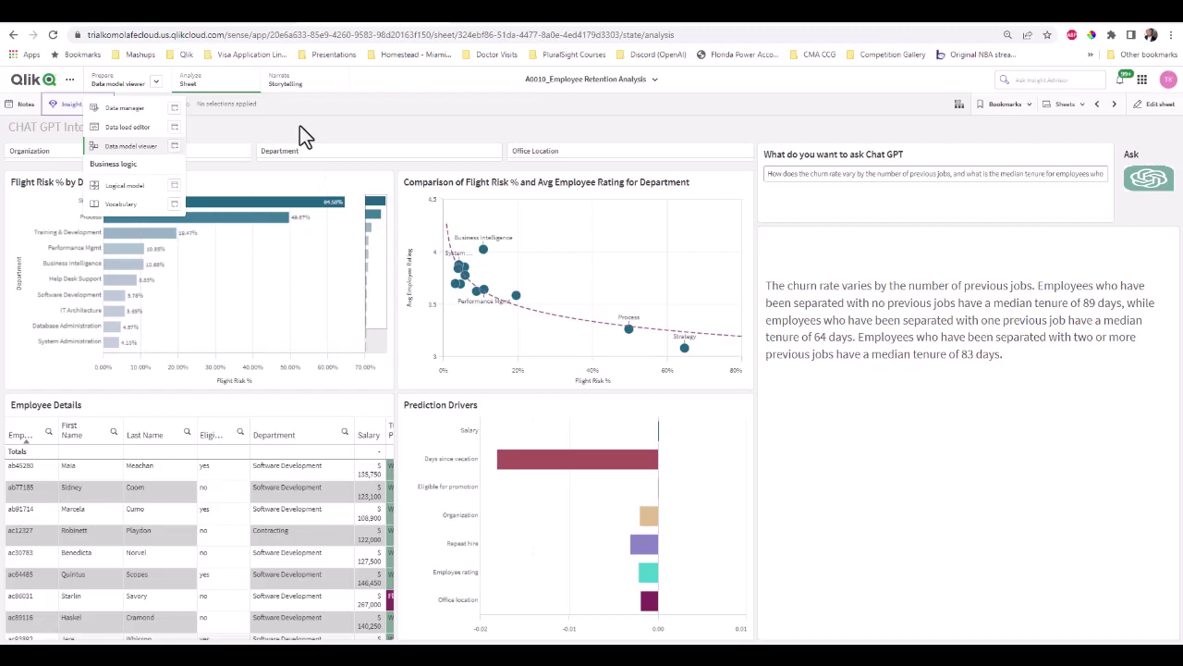
Pick two employees in the Employee Details table and review the recalculated Prediction Drivers bars.
left_click(283, 105)
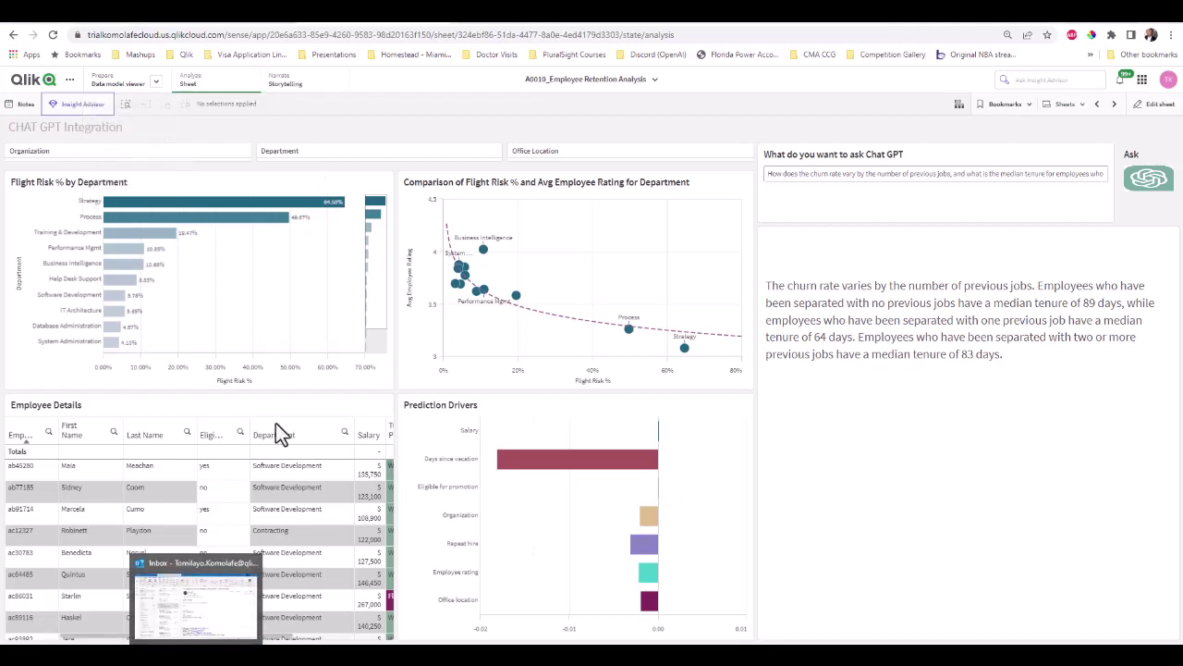
mouse_move(249, 220)
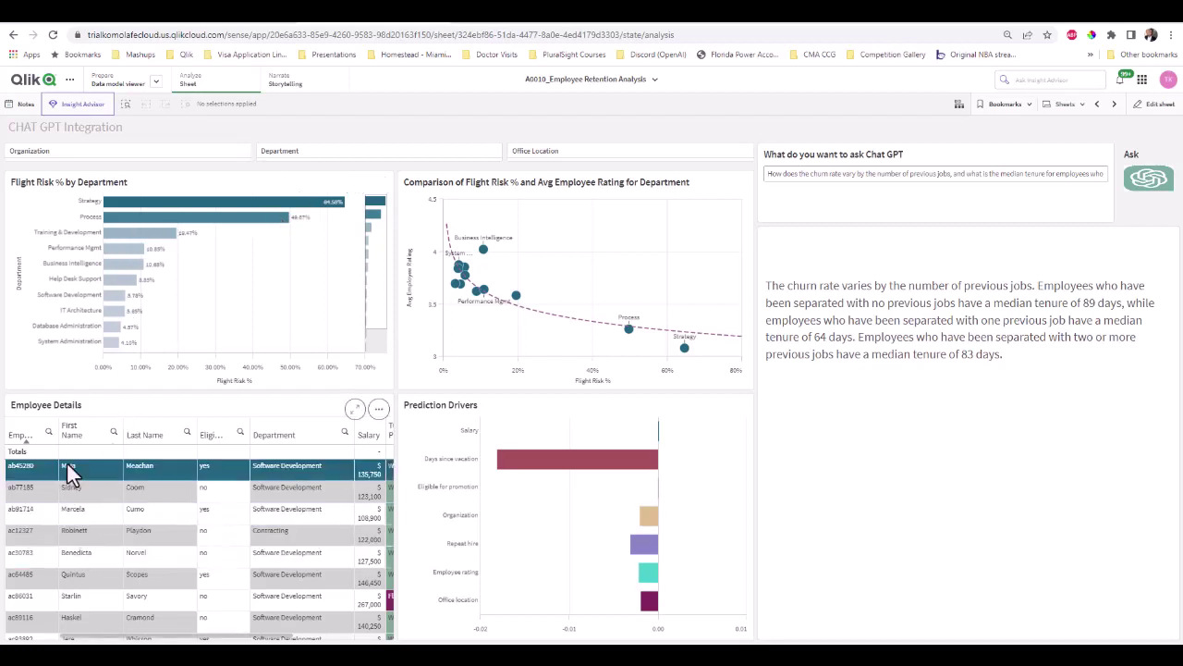
scroll(65, 556, "down", 3)
scroll(72, 564, "down", 2)
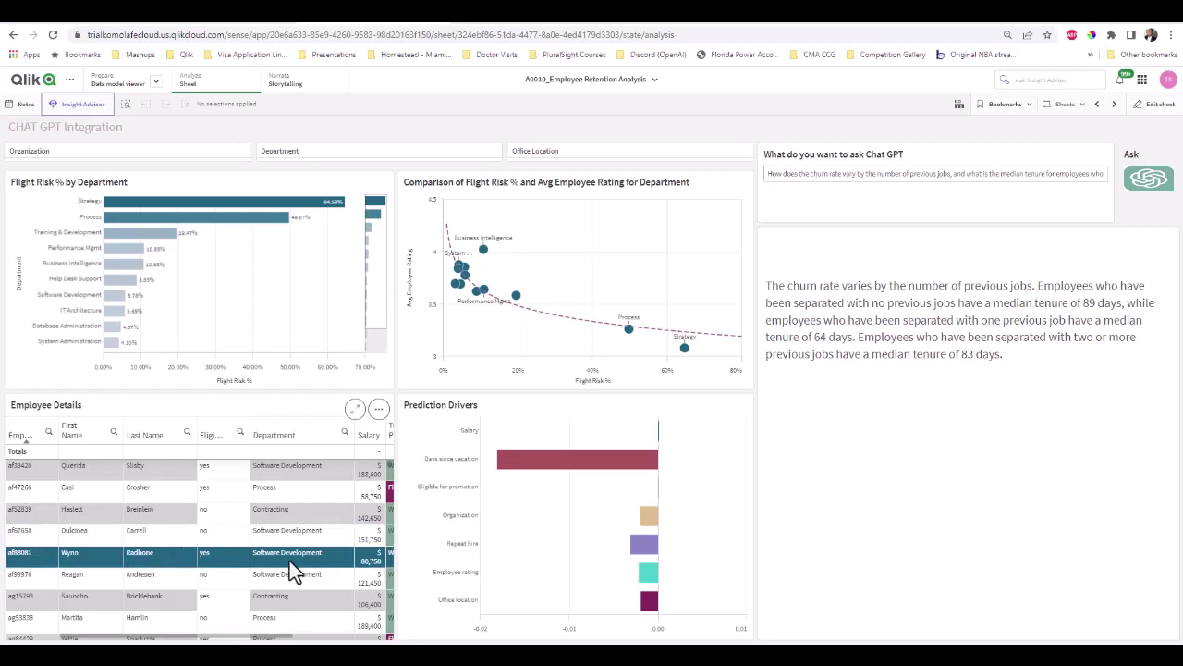
left_click(38, 556)
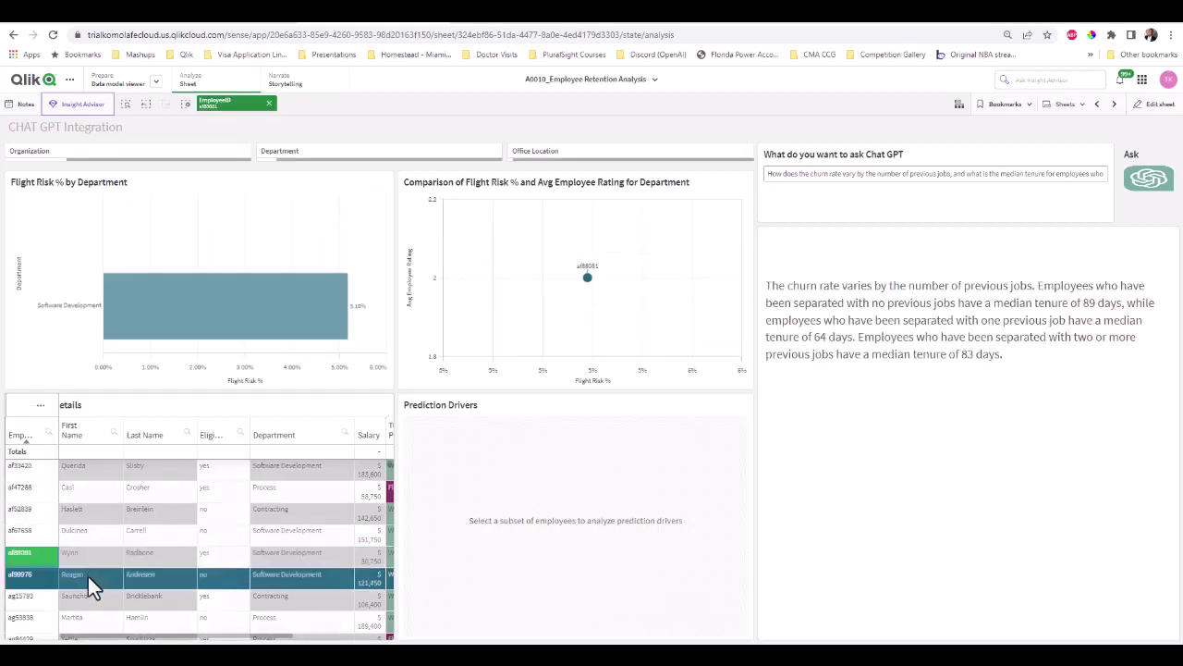
left_click(37, 619)
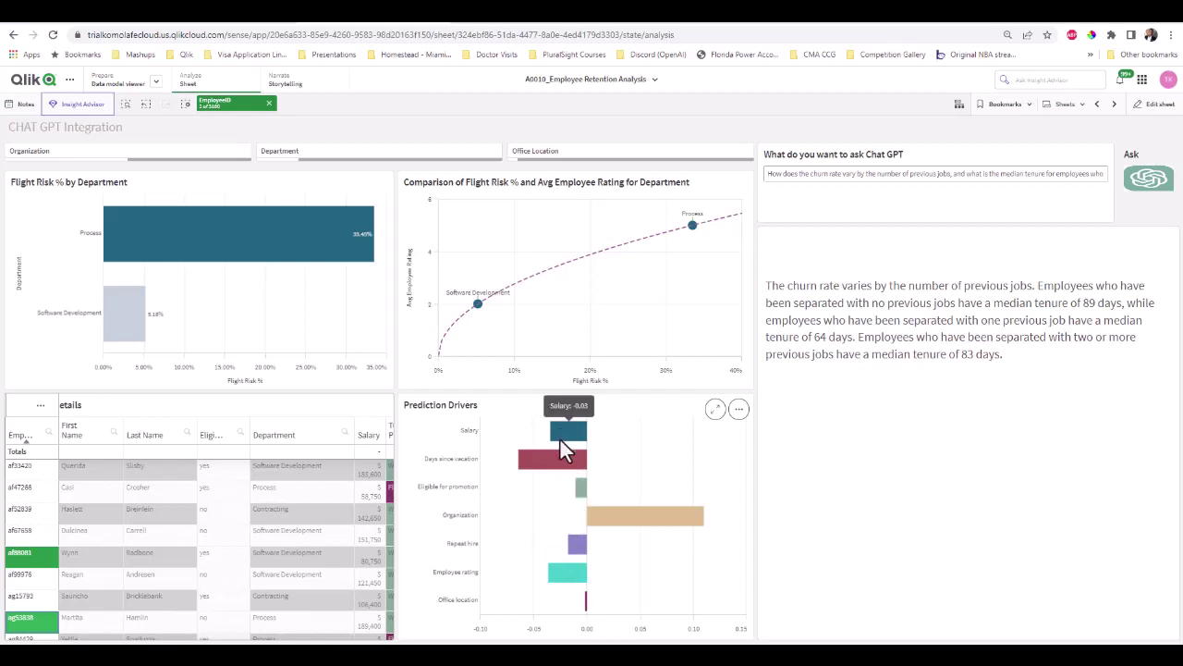
mouse_move(573, 431)
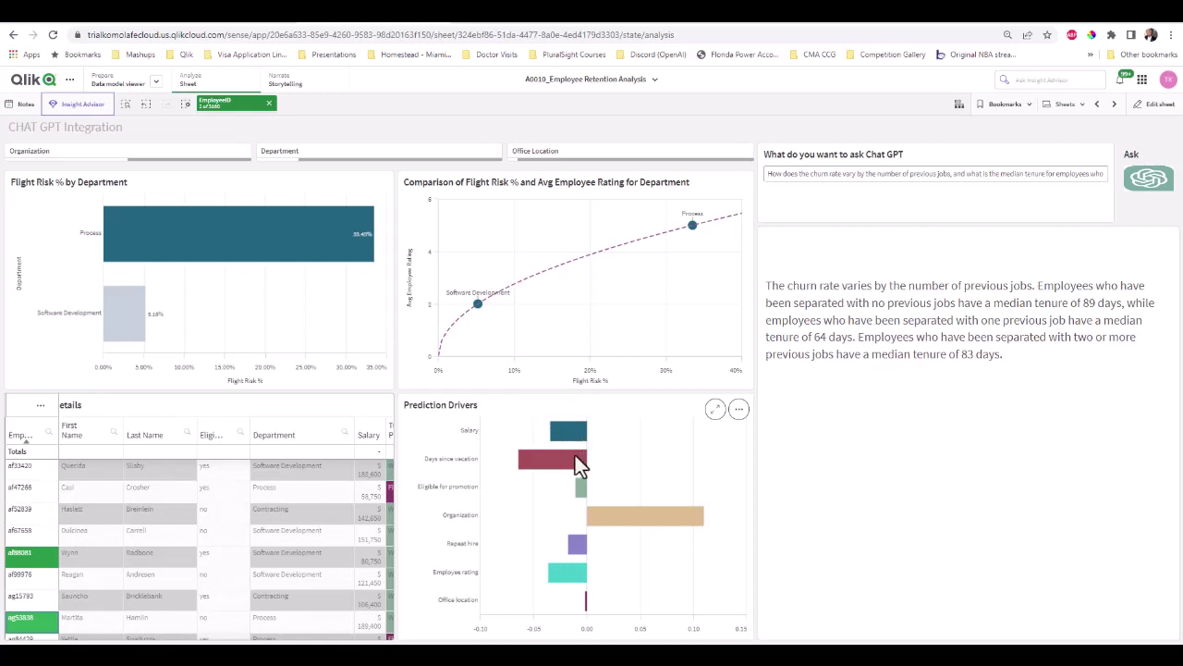
mouse_move(562, 464)
mouse_move(599, 517)
Change the selection to one Process, one Software Development and one Contracting employee, then confirm it.
left_click(39, 596)
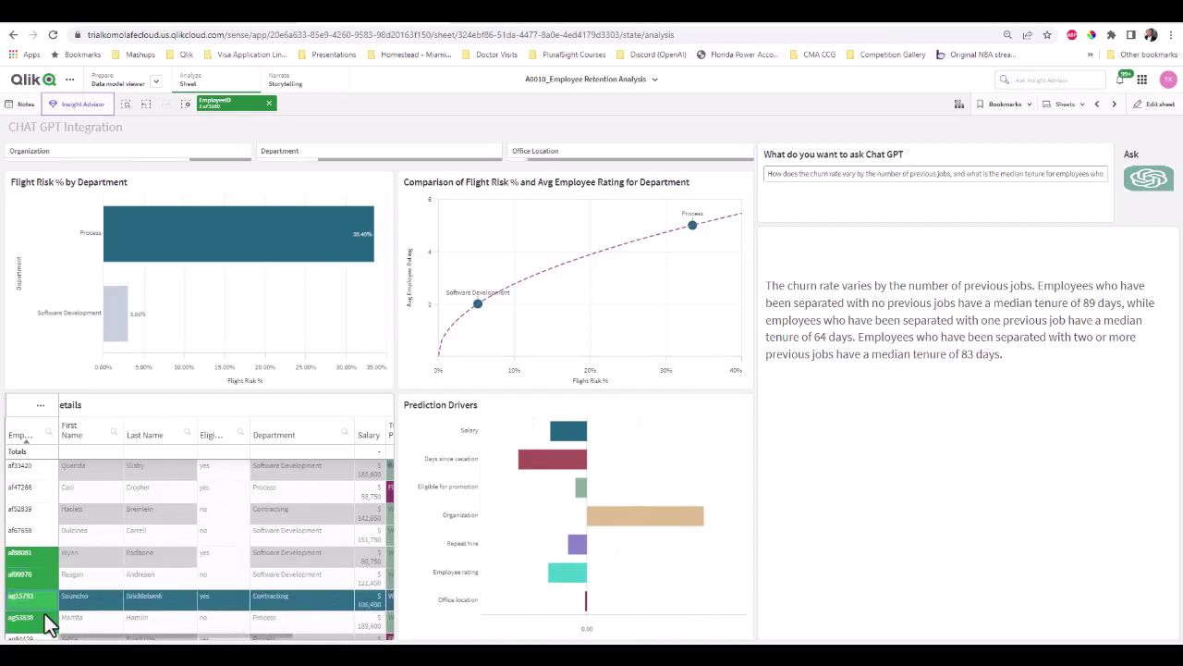
left_click(35, 552)
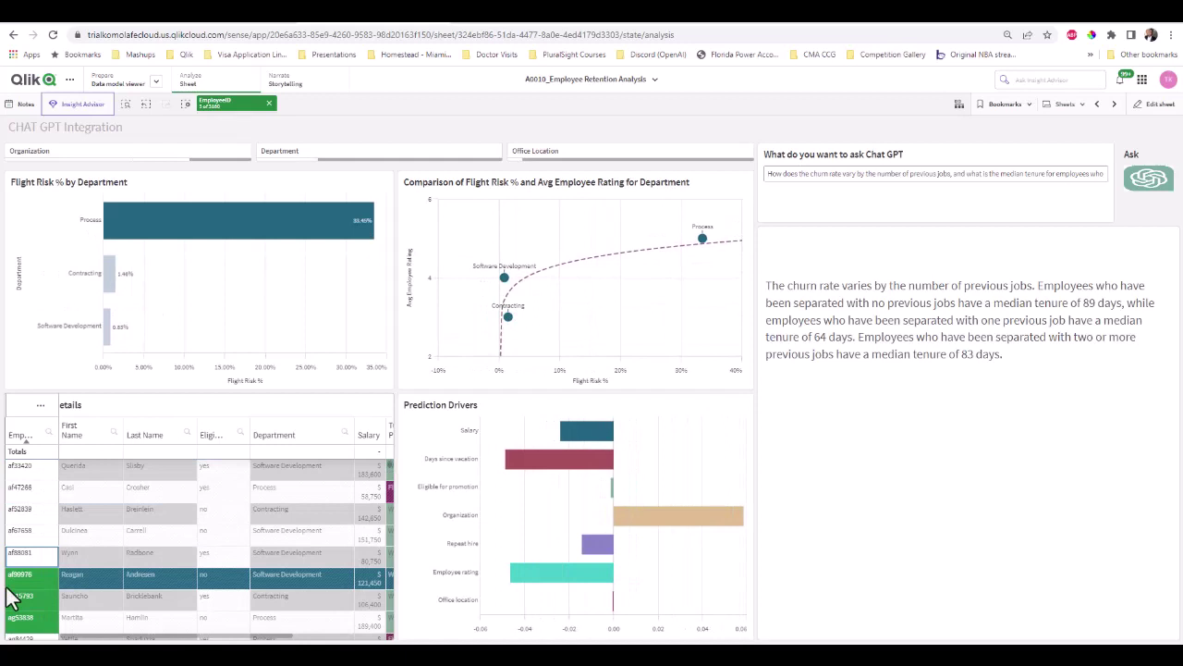
left_click(26, 617)
left_click(27, 492)
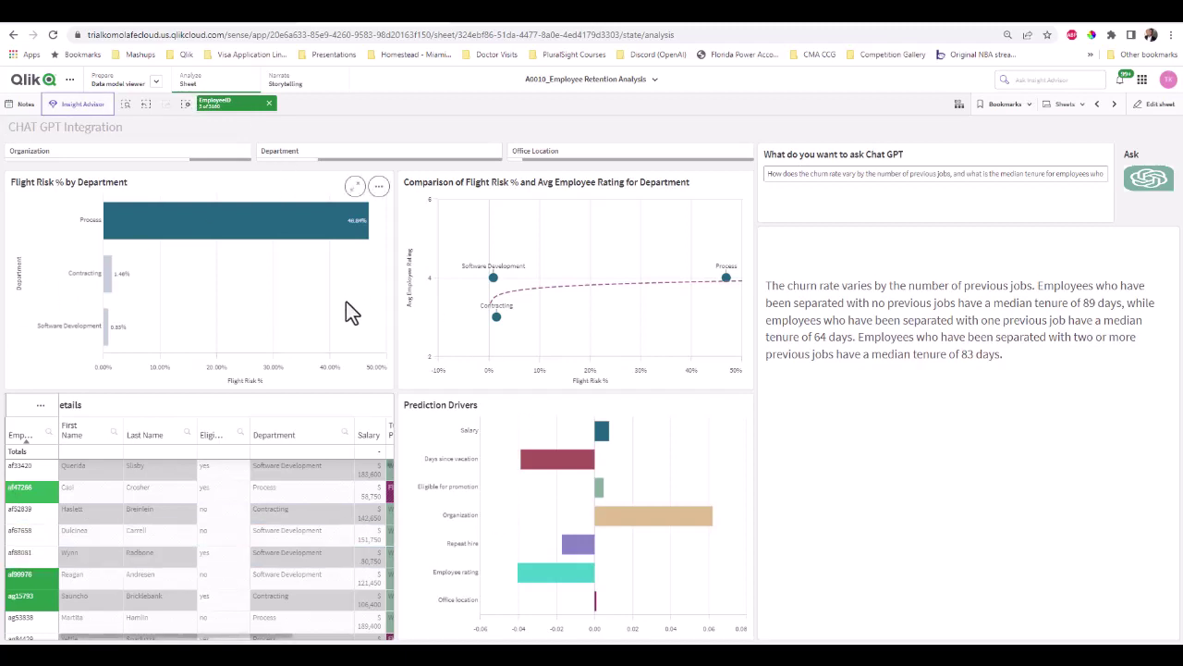
left_click(41, 405)
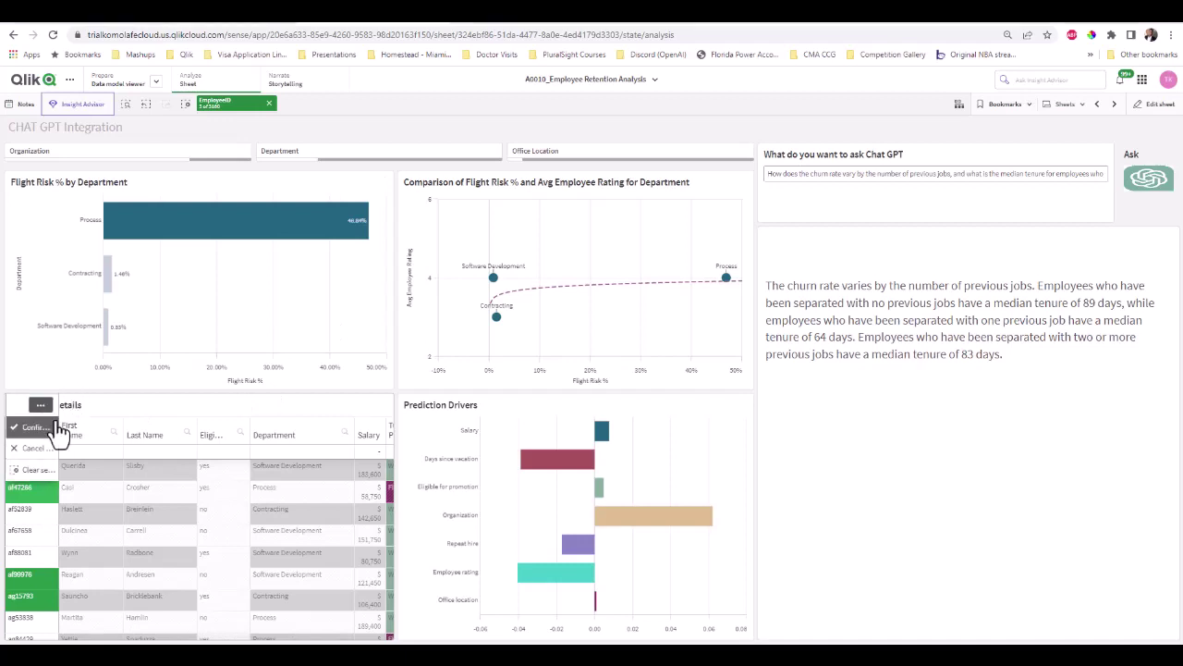
left_click(35, 427)
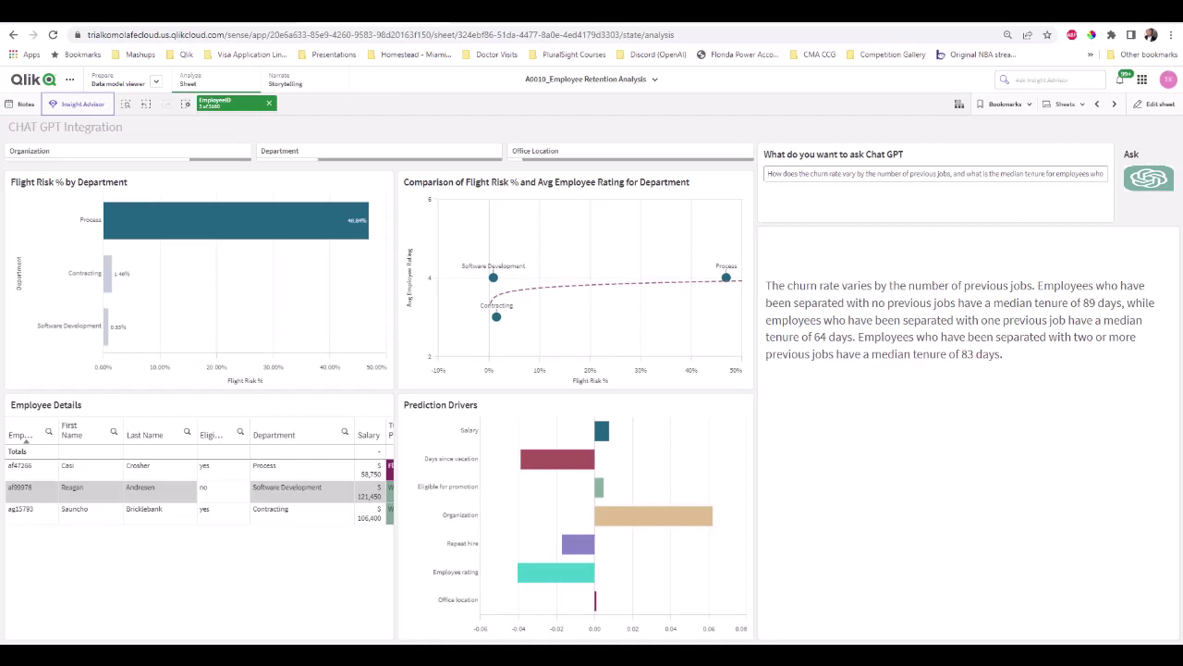
Replace the question with 'What are the highest 3 base salaries for the employees we have?'.
triple_click(805, 173)
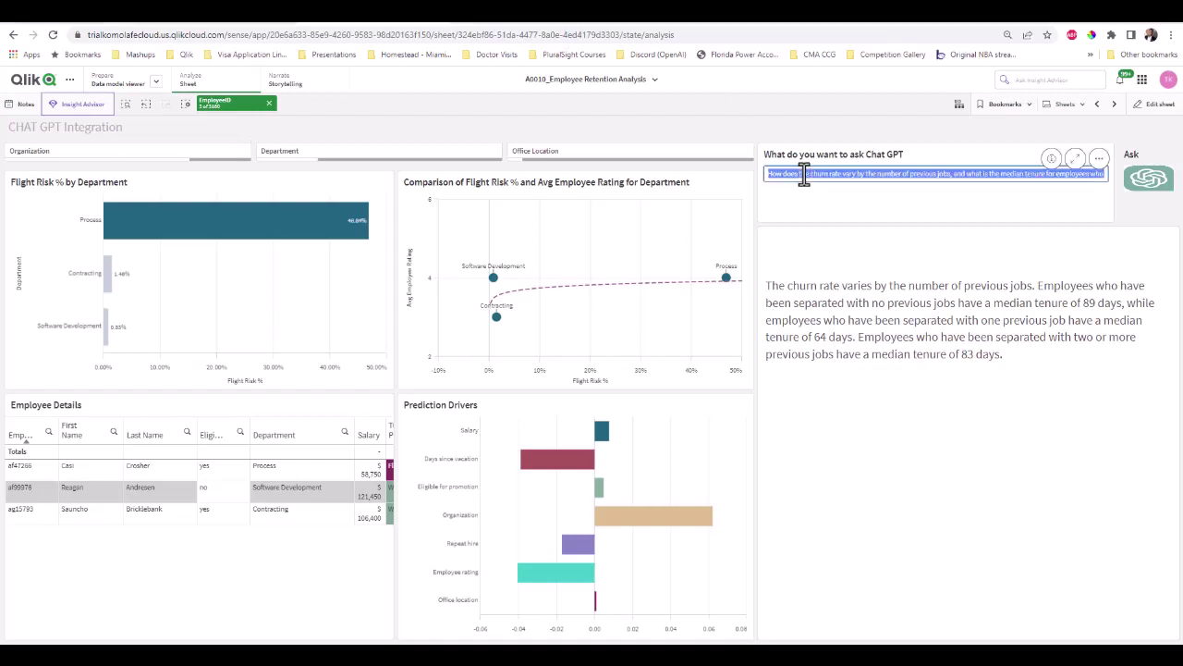
type("What are the highest 3 base salaries for the employees we have?")
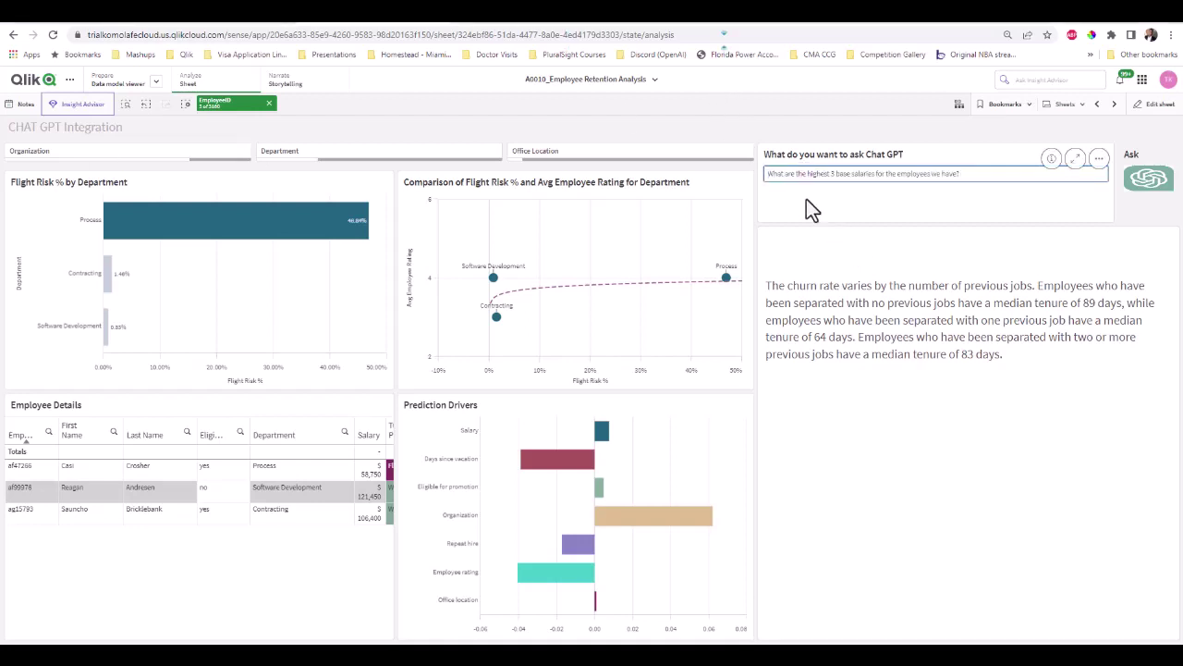
left_click(848, 137)
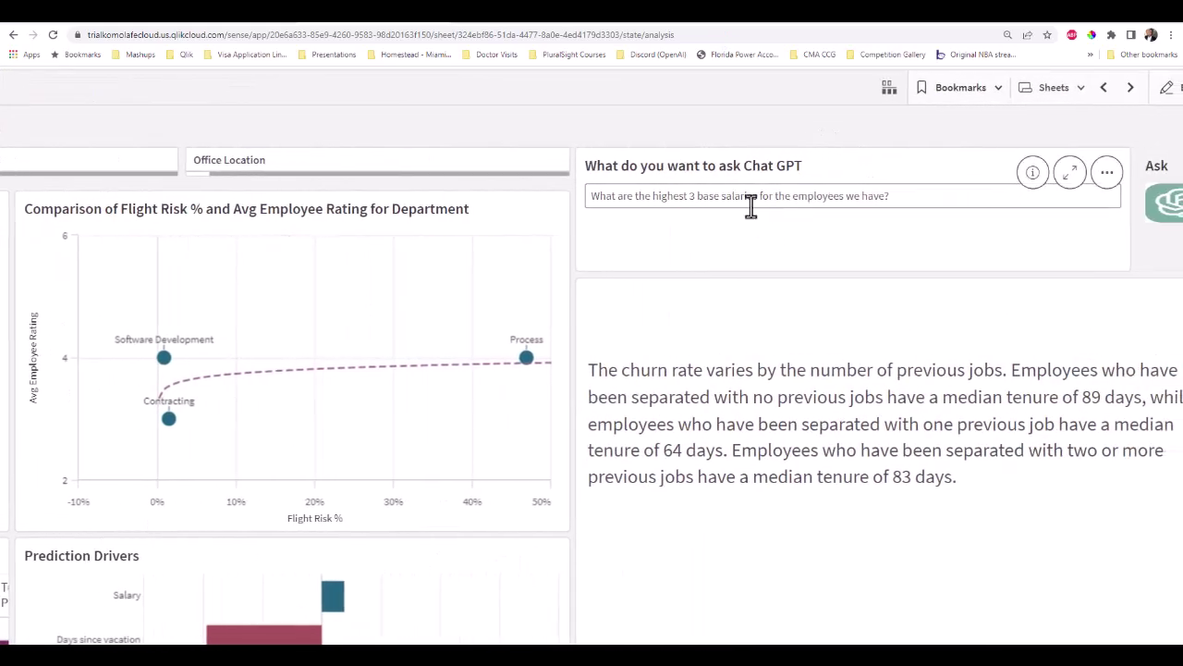
left_click_drag(759, 196, 696, 196)
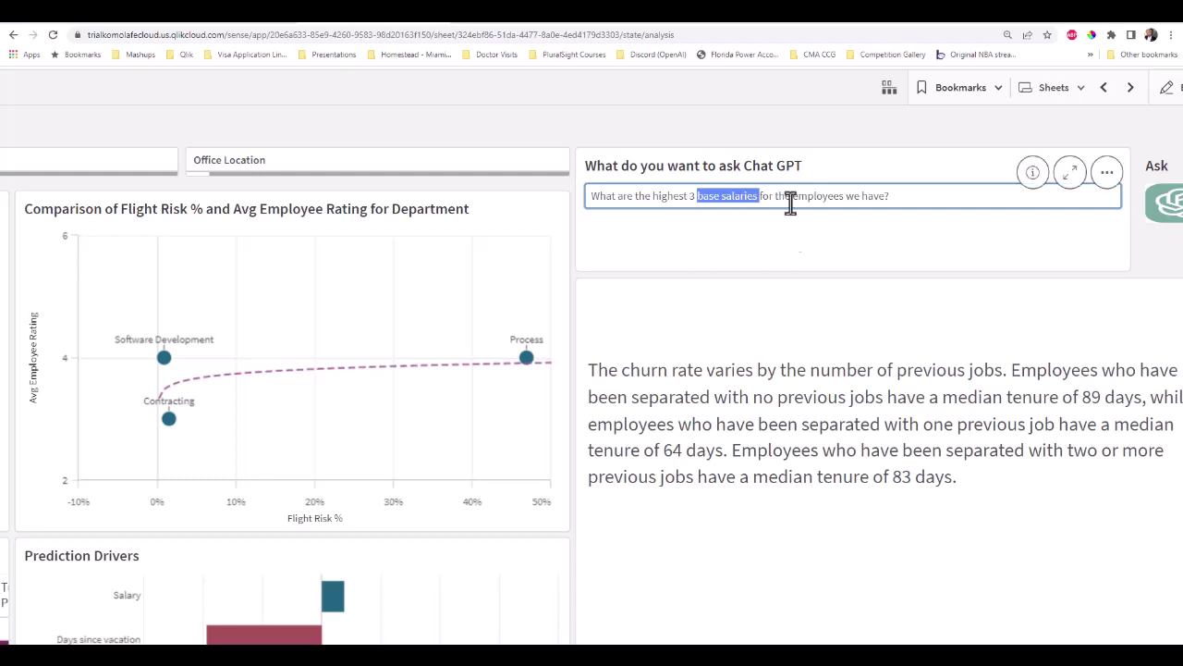
Send the salary question to Chat GPT and zoom the browser out to see the whole sheet.
left_click(1167, 213)
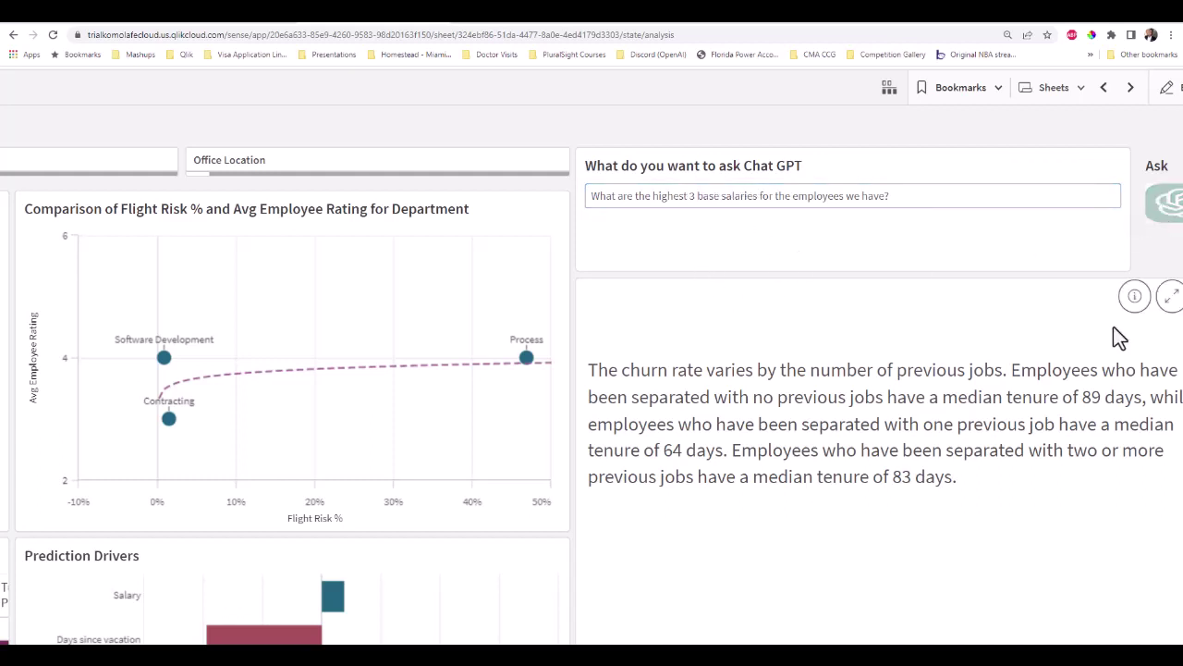
scroll(1115, 336, "right", 2)
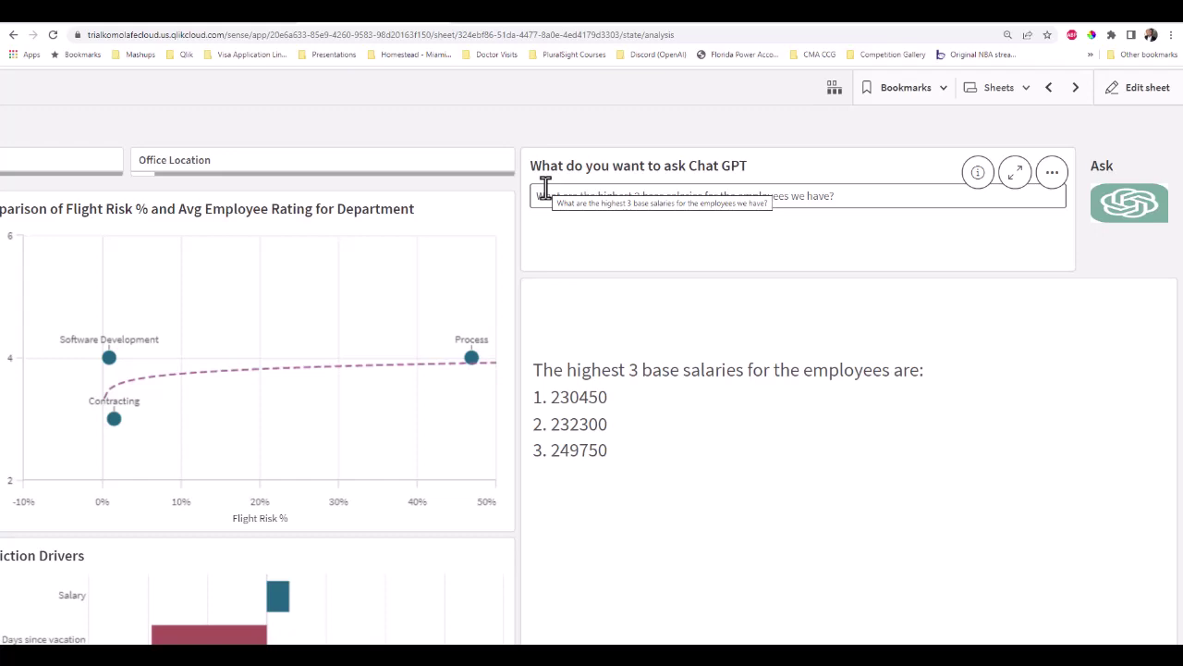
key("ctrl+minus")
key("ctrl+minus")
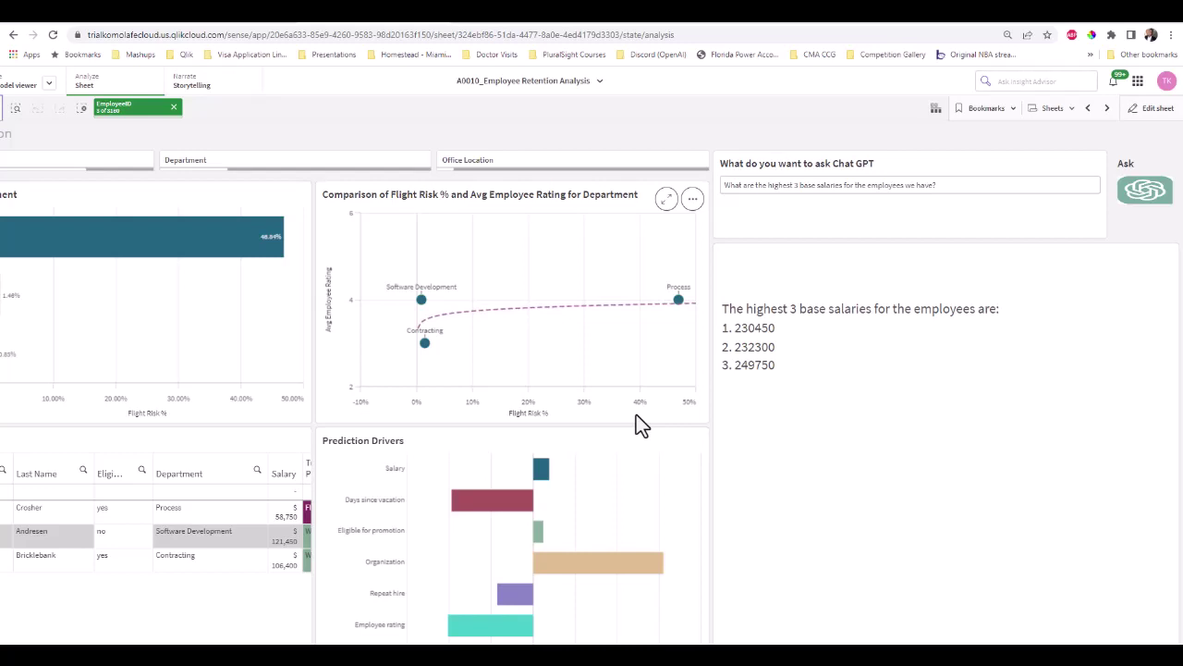
Select the current question text for replacement and open the data preparation views menu.
triple_click(824, 187)
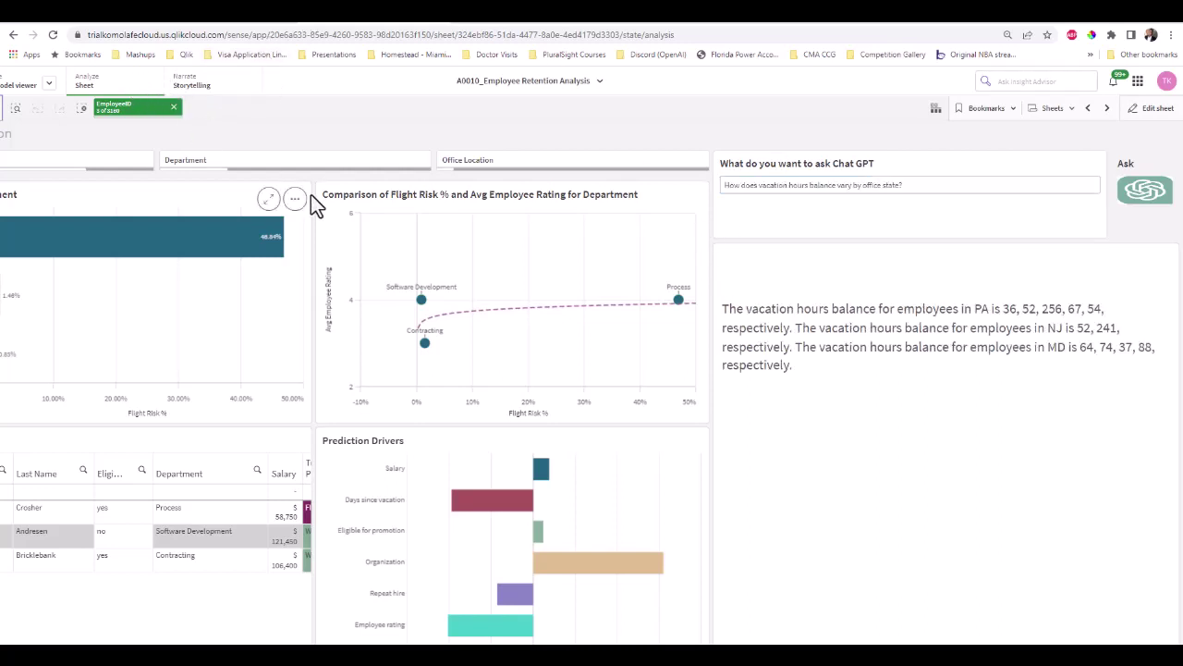
scroll(311, 195, "left", 3)
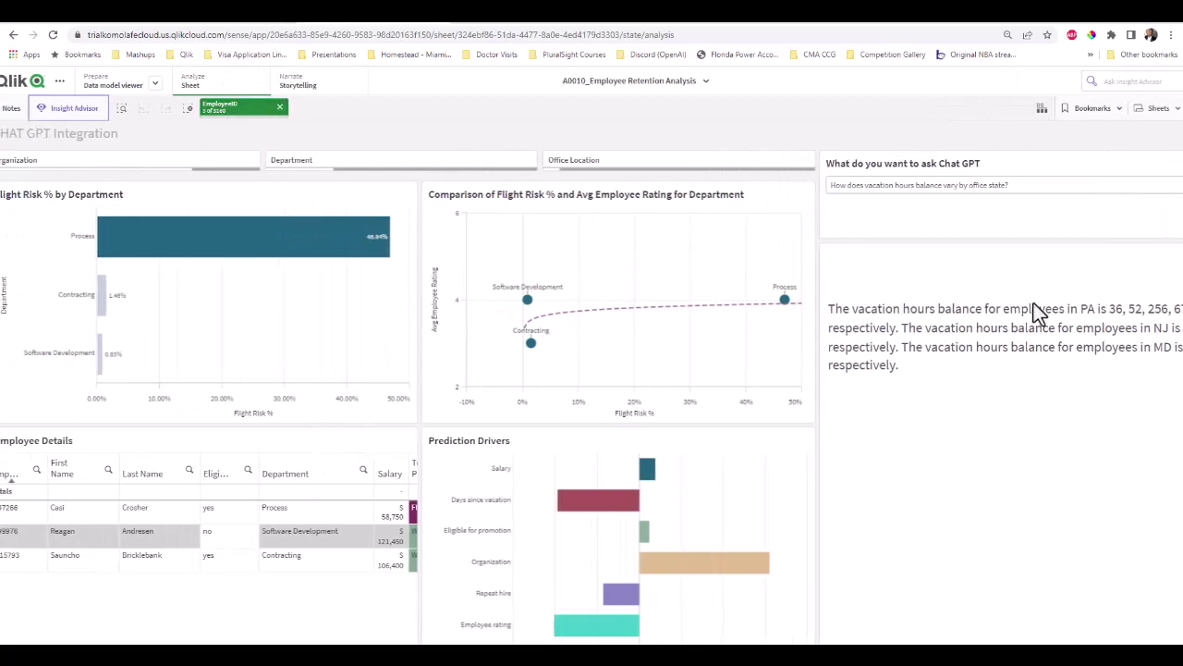
scroll(879, 196, "left", 1)
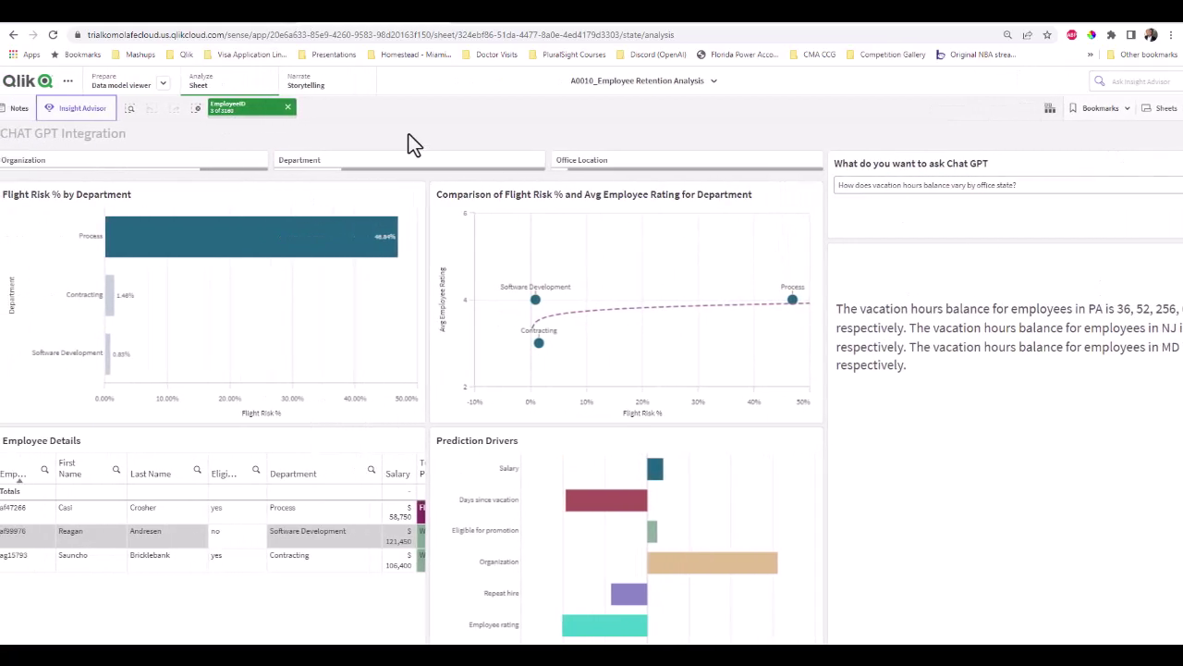
left_click(162, 83)
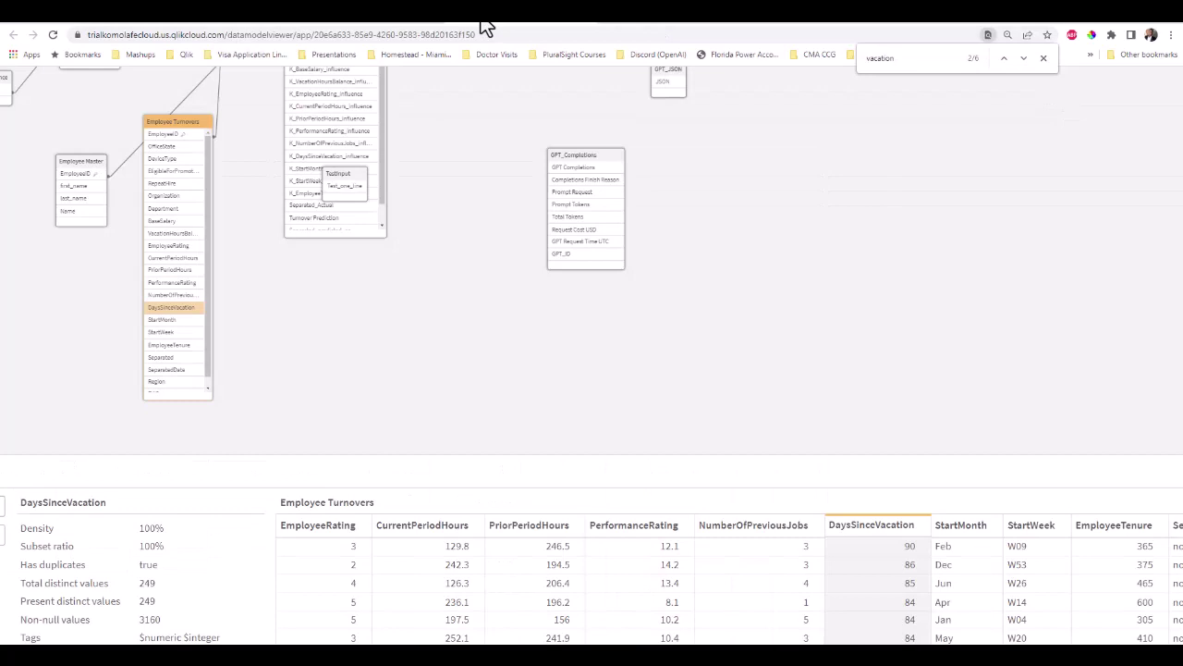
Inspect the VacationHoursBalance field in the data model viewer, then return to the dashboard sheet.
scroll(434, 553, "left", 1)
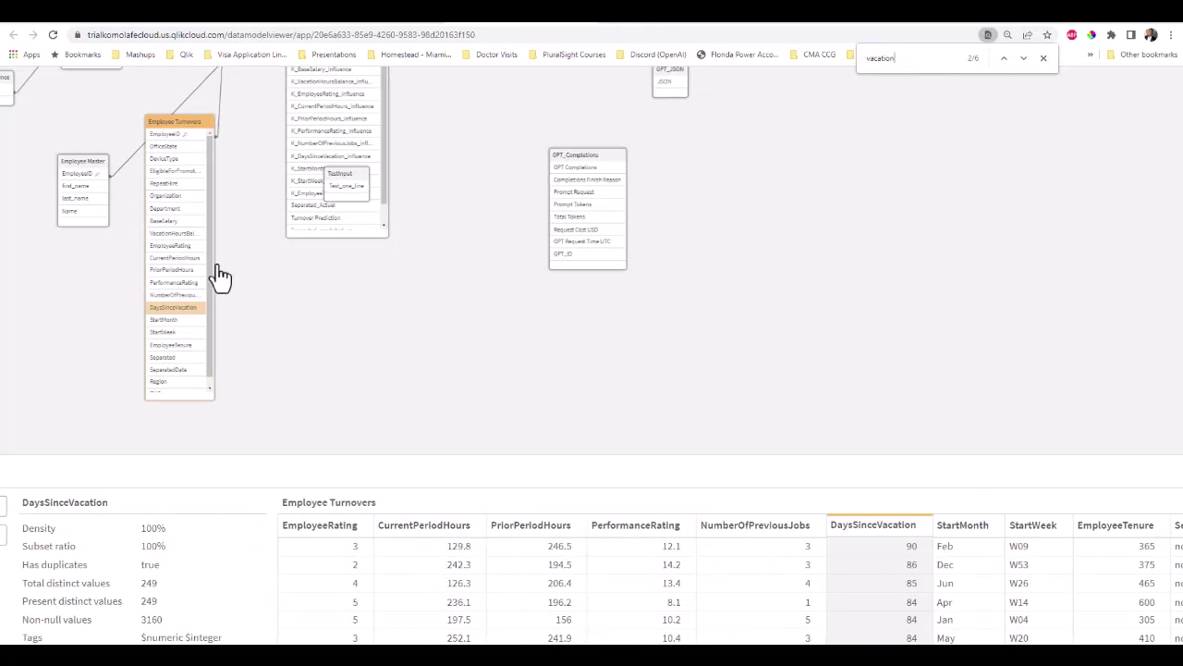
left_click(175, 232)
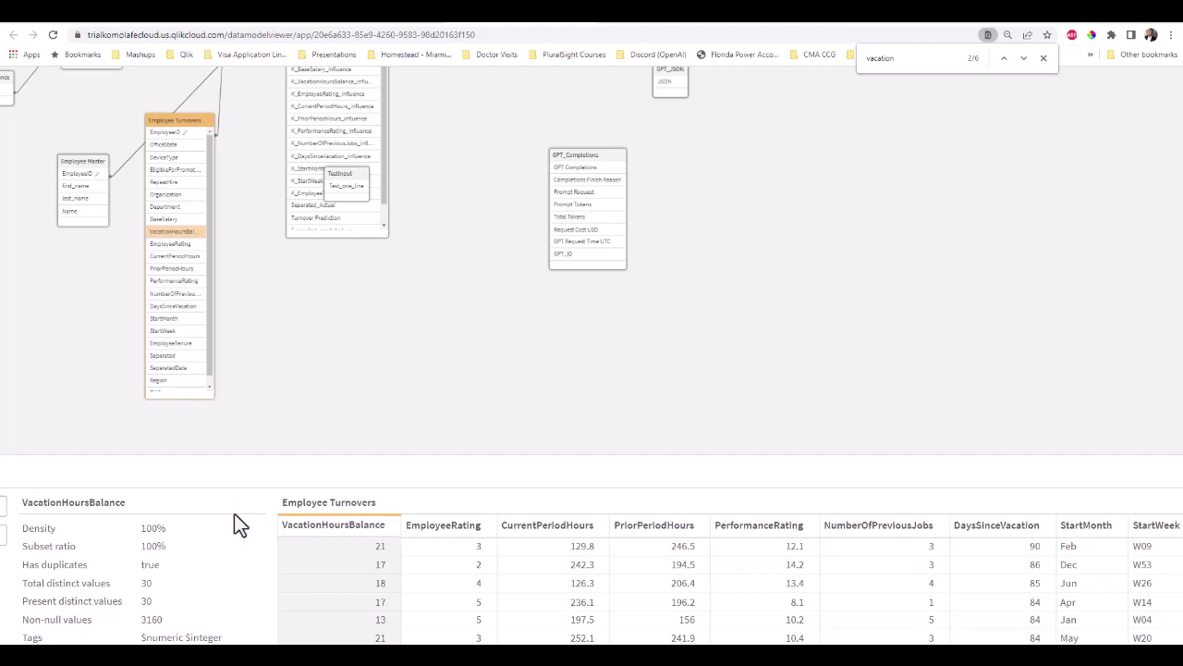
left_click(343, 22)
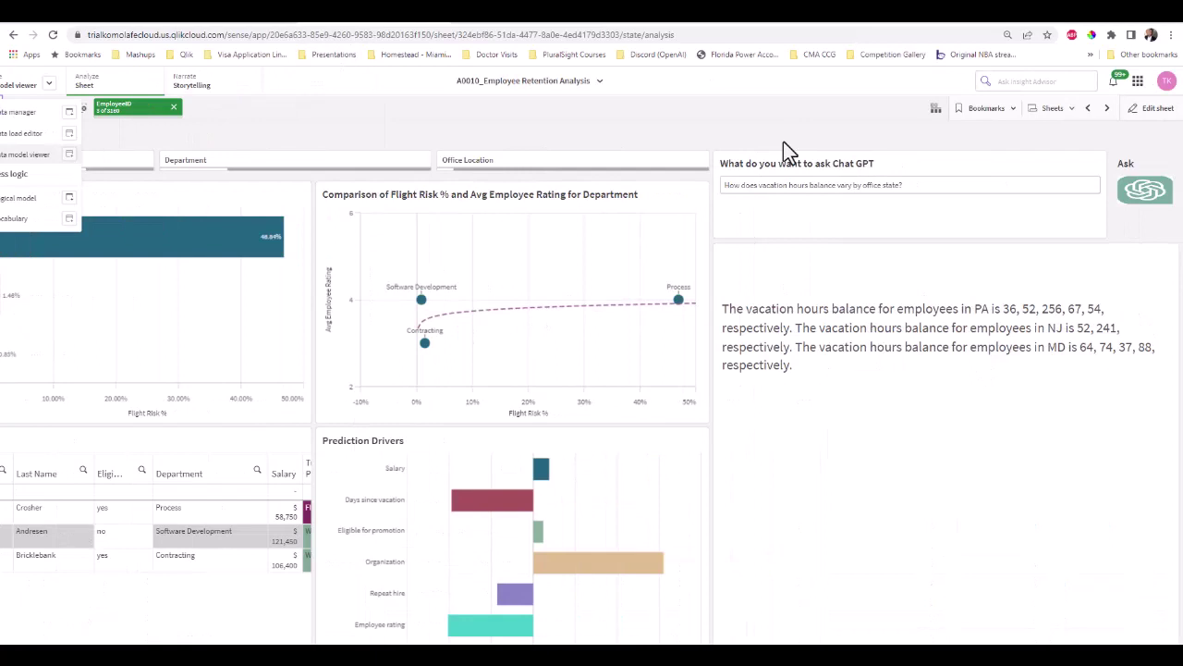
left_click_drag(759, 187, 838, 184)
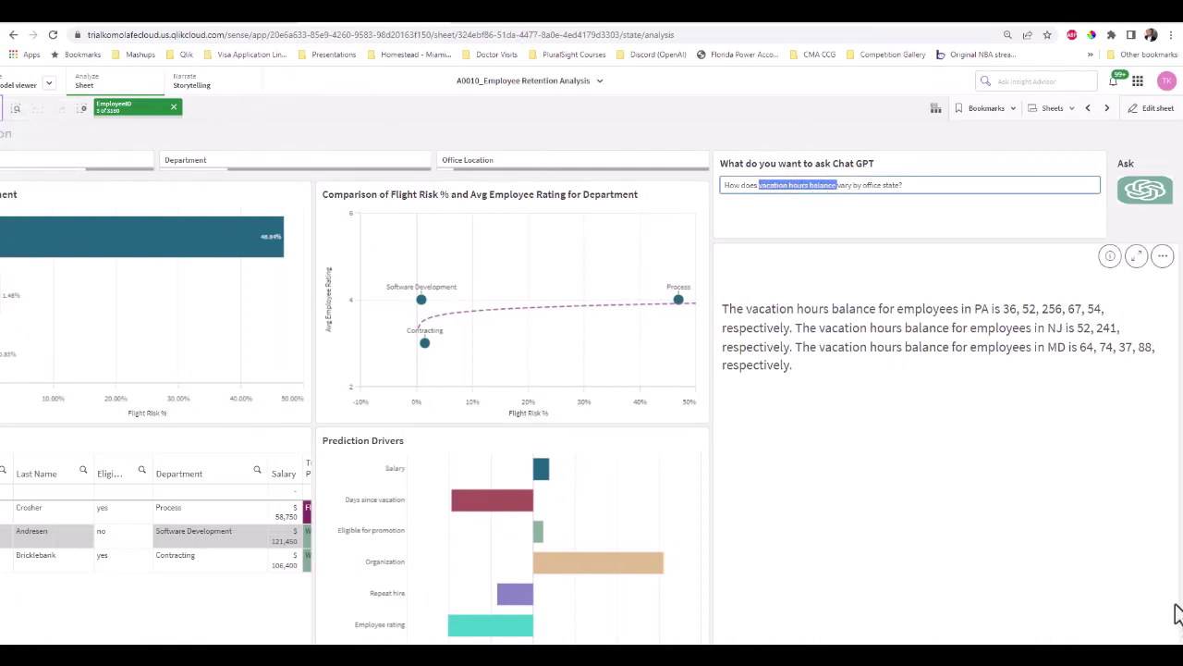
left_click(886, 185)
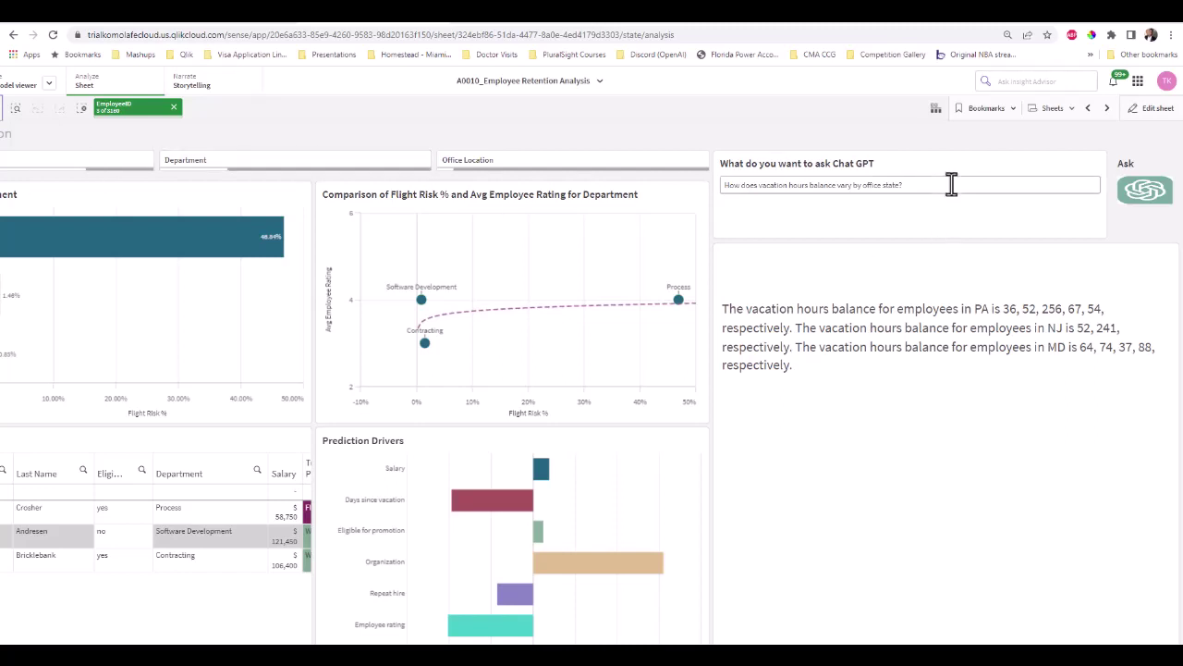
Ask Chat GPT whether days since vacation correlate with pay.
left_click_drag(952, 185, 501, 175)
type("Is there a correlation between the days since vacation for an employee and how much they get paid?")
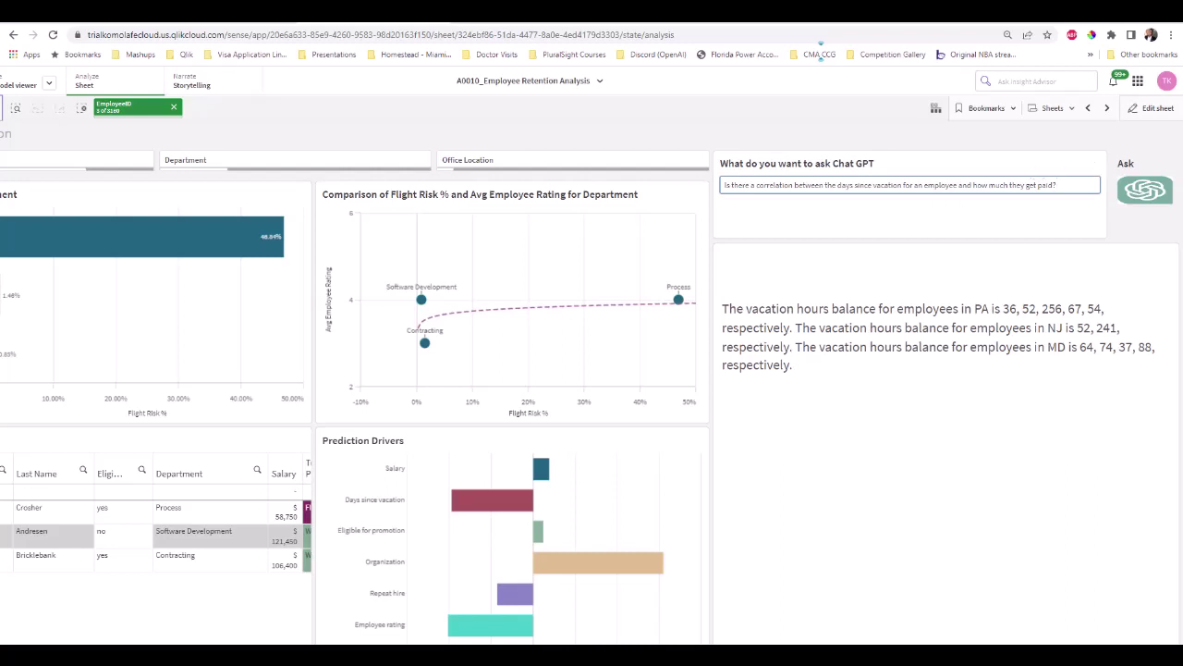
left_click(1147, 190)
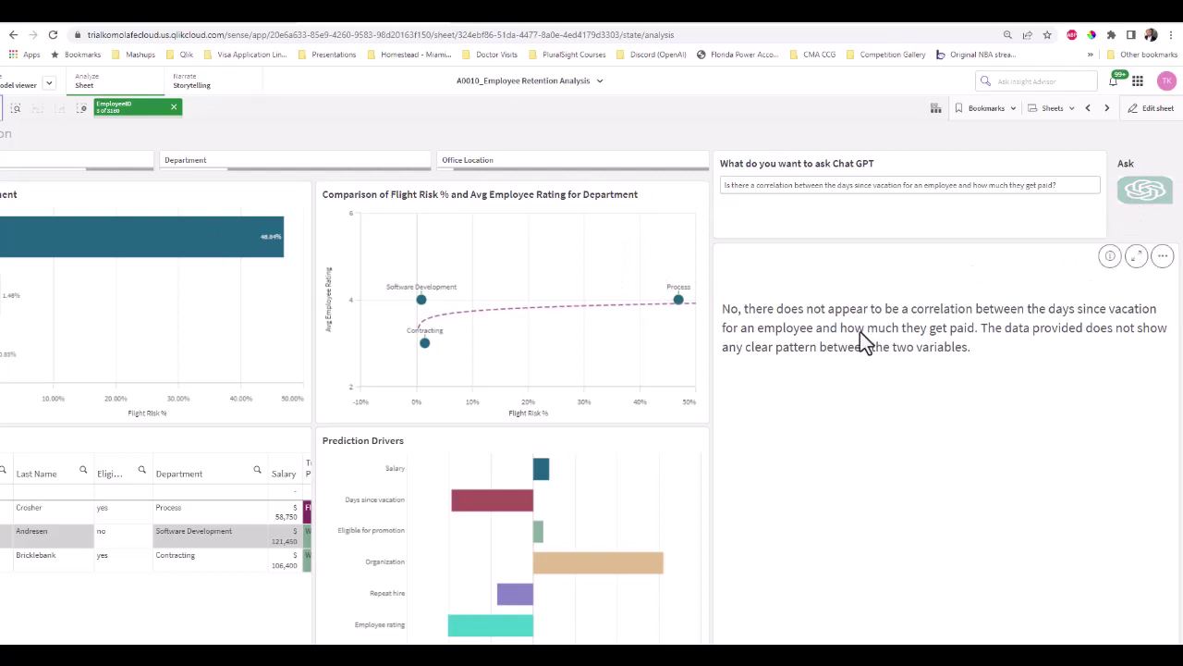
left_click(759, 172)
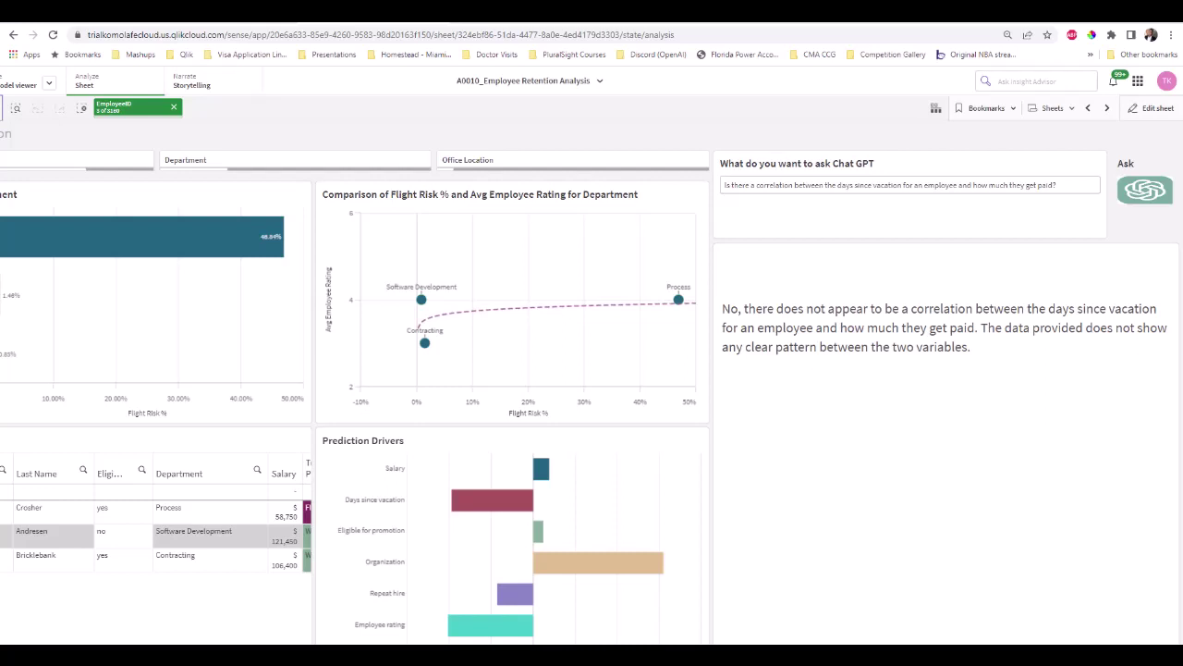
Ask how churn rate varies by number of previous jobs, adding the closing '?'.
left_click(956, 184)
key("ctrl+a")
key("ctrl+v")
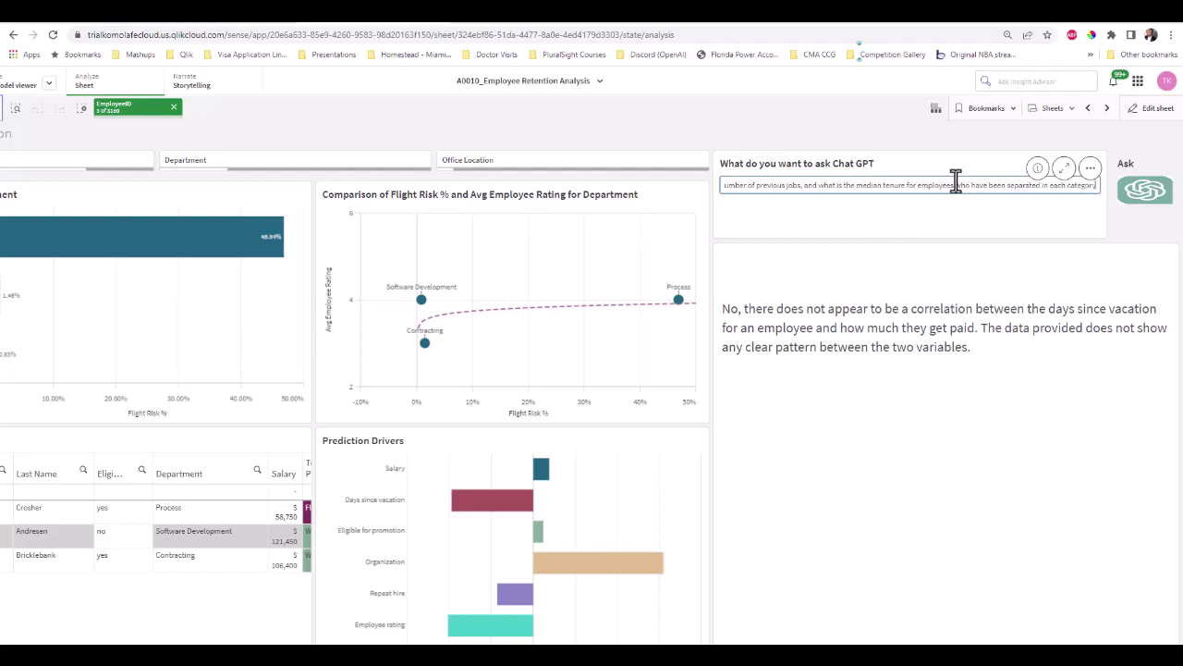
scroll(749, 189, "left", 5)
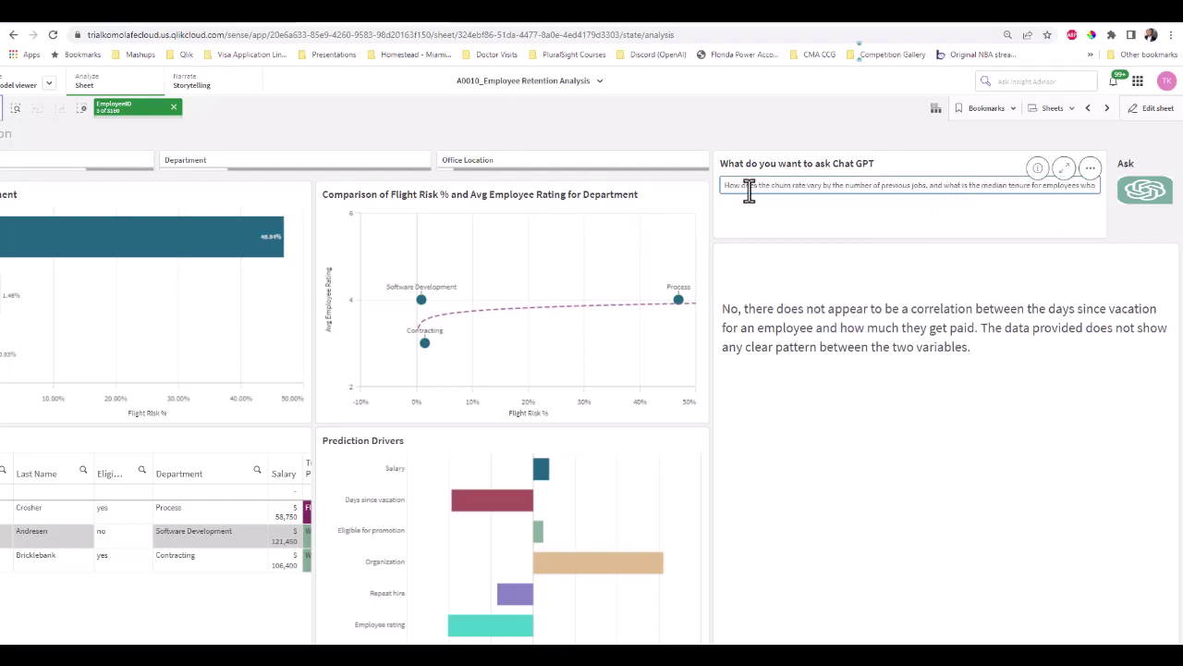
scroll(784, 210, "right", 3)
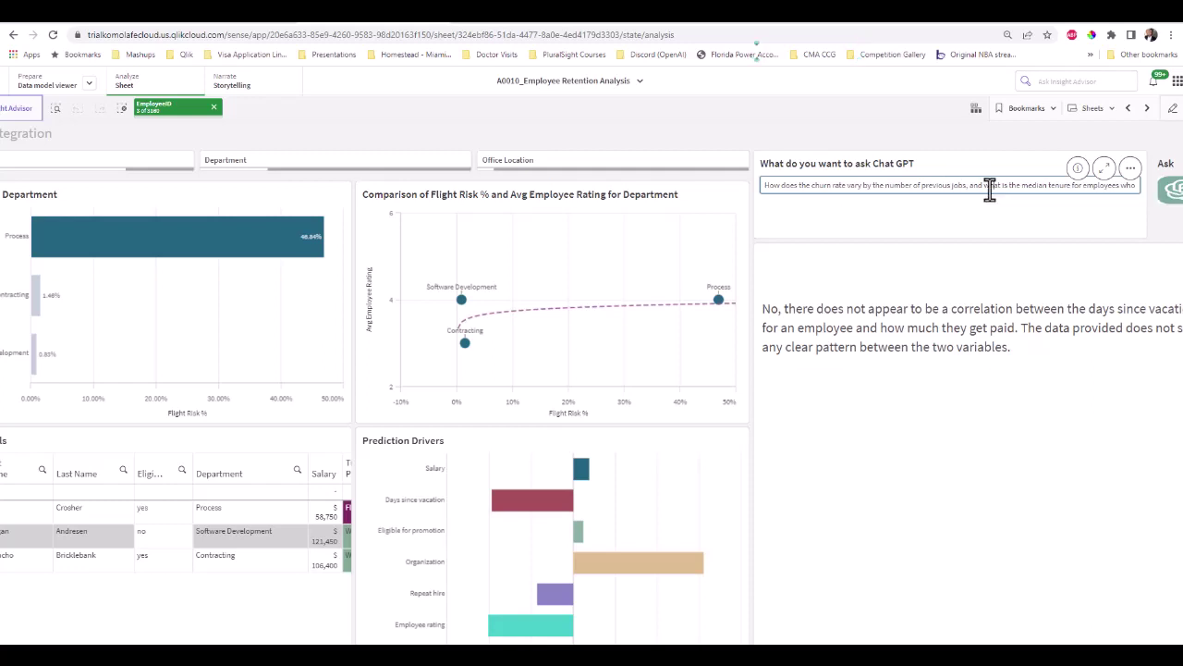
key("Right")
key("Right")
key("Right")
key("Right")
key("Right")
key("Right")
key("Right")
key("Right")
key("Right")
key("Right")
key("Right")
key("Right")
key("Right")
key("Right")
key("Right")
key("Right")
key("Right")
key("Right")
key("Right")
key("Right")
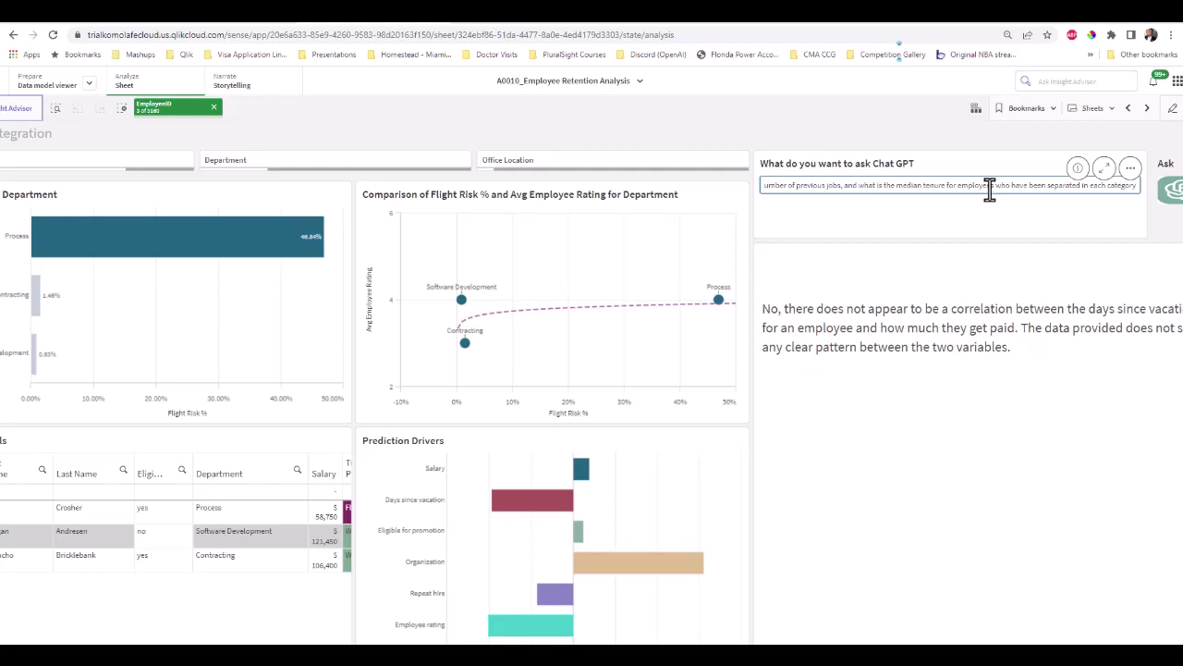
type("?")
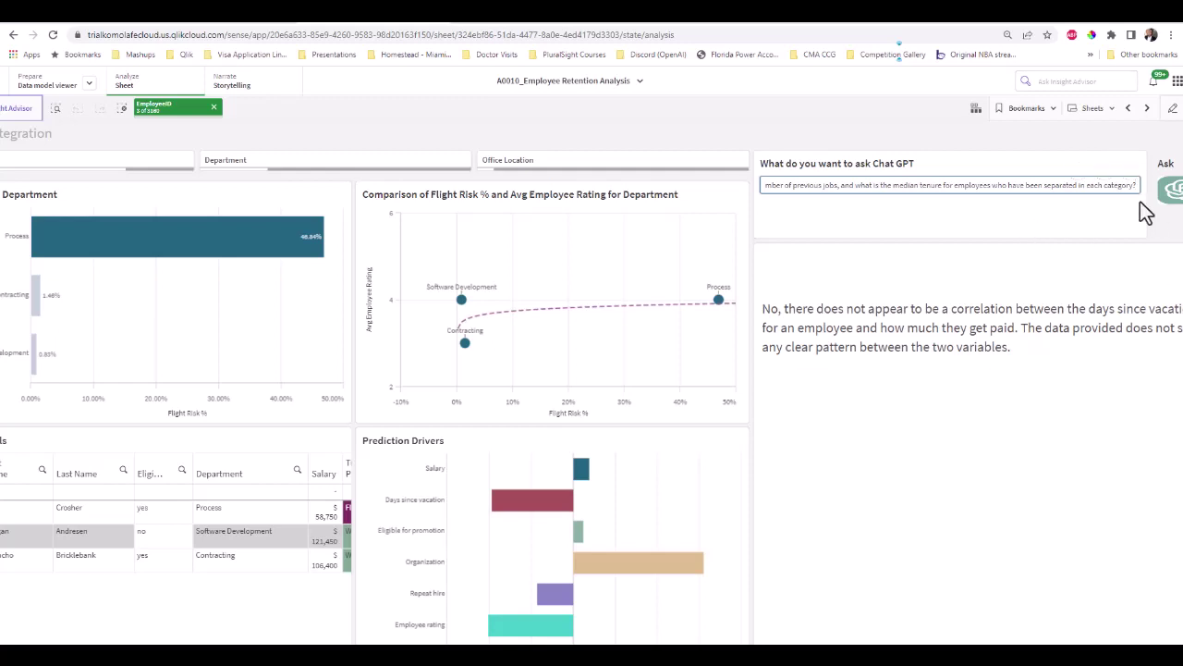
scroll(1174, 194, "right", 1)
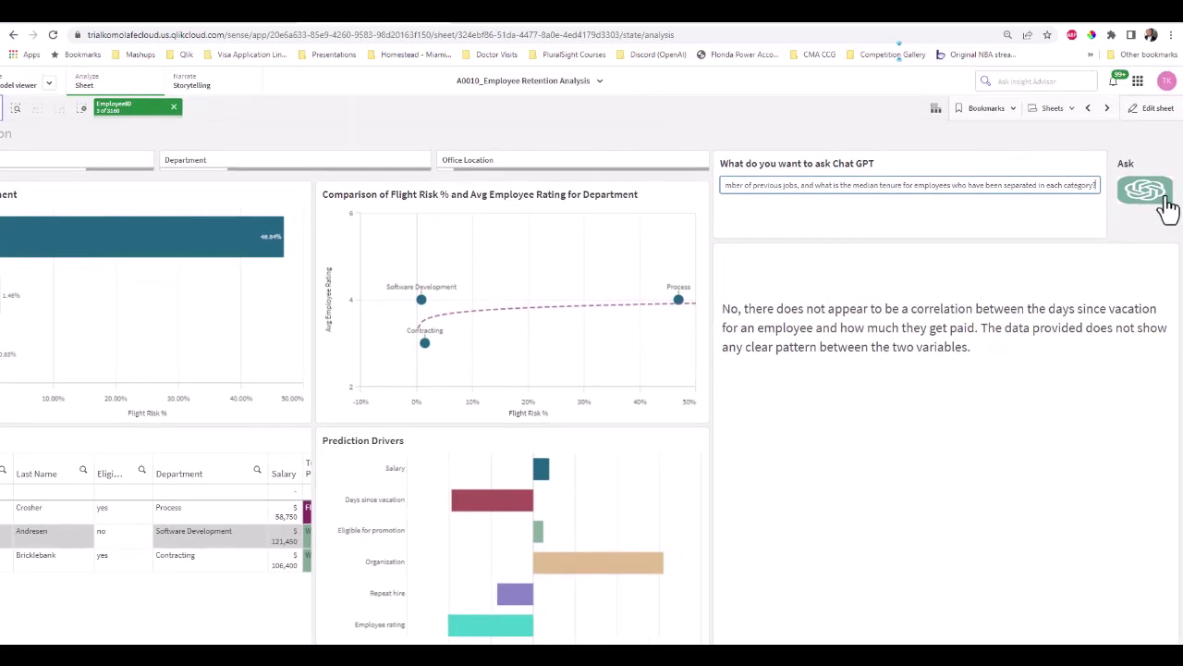
left_click(1167, 208)
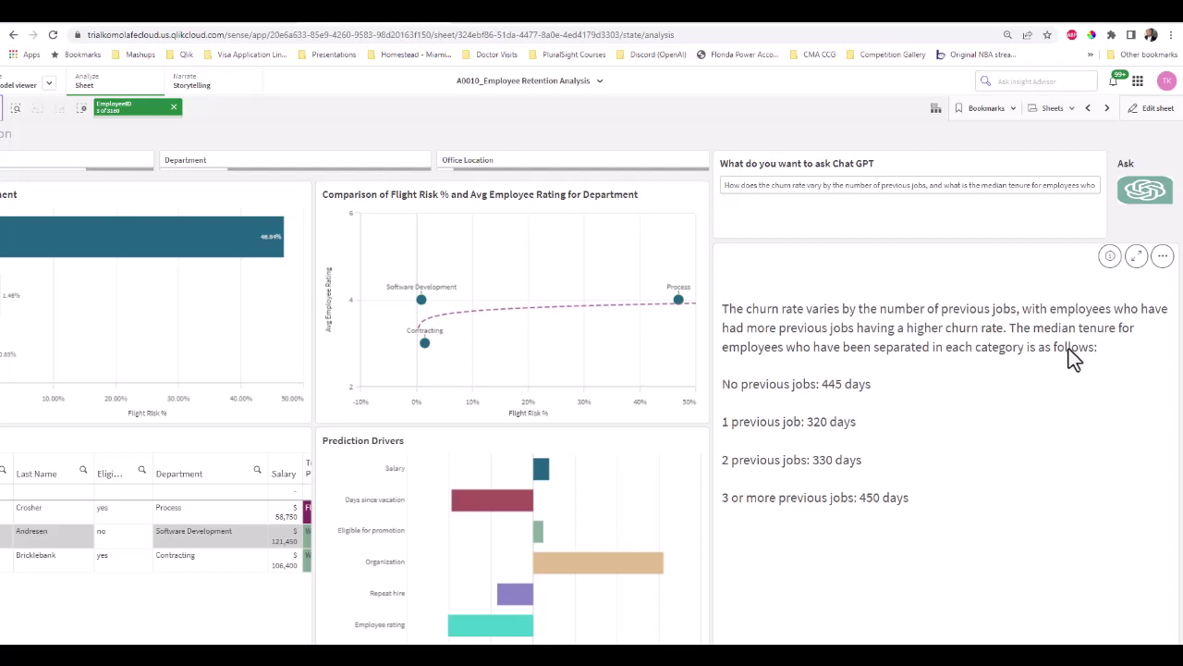
Scroll the sheet to view the regenerated churn rate answer.
scroll(456, 578, "down", 1)
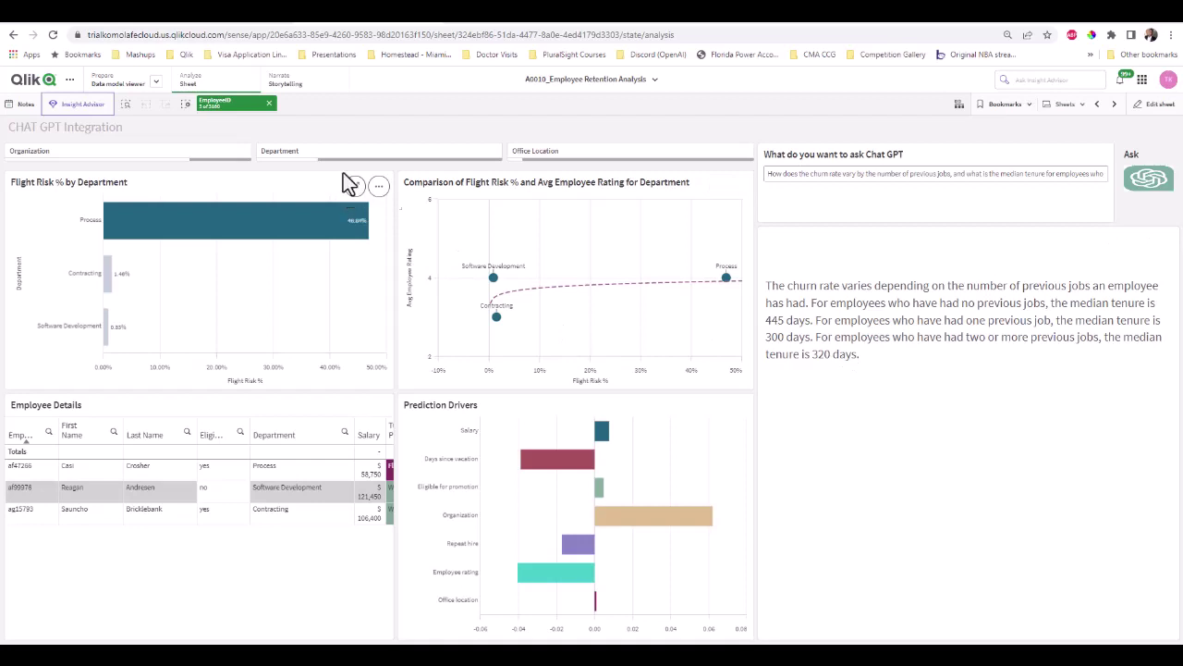
Replace the question with a joke asking how much the presenter's head has grown while recording.
mouse_move(287, 657)
triple_click(966, 176)
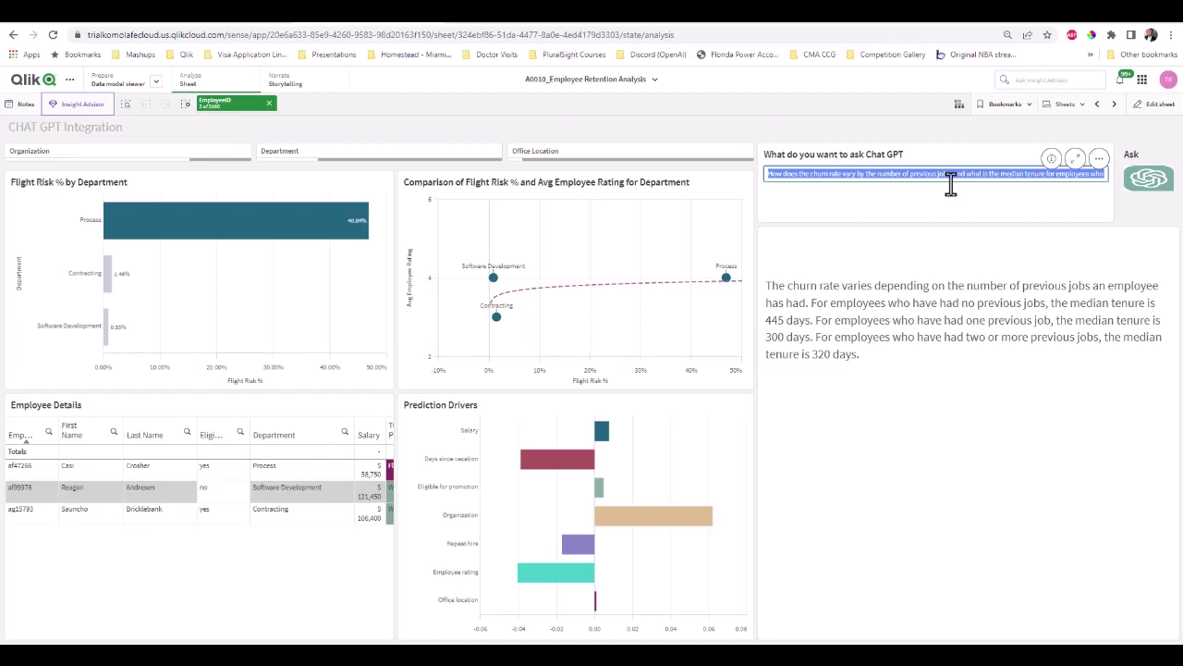
key("BackSpace")
type("h")
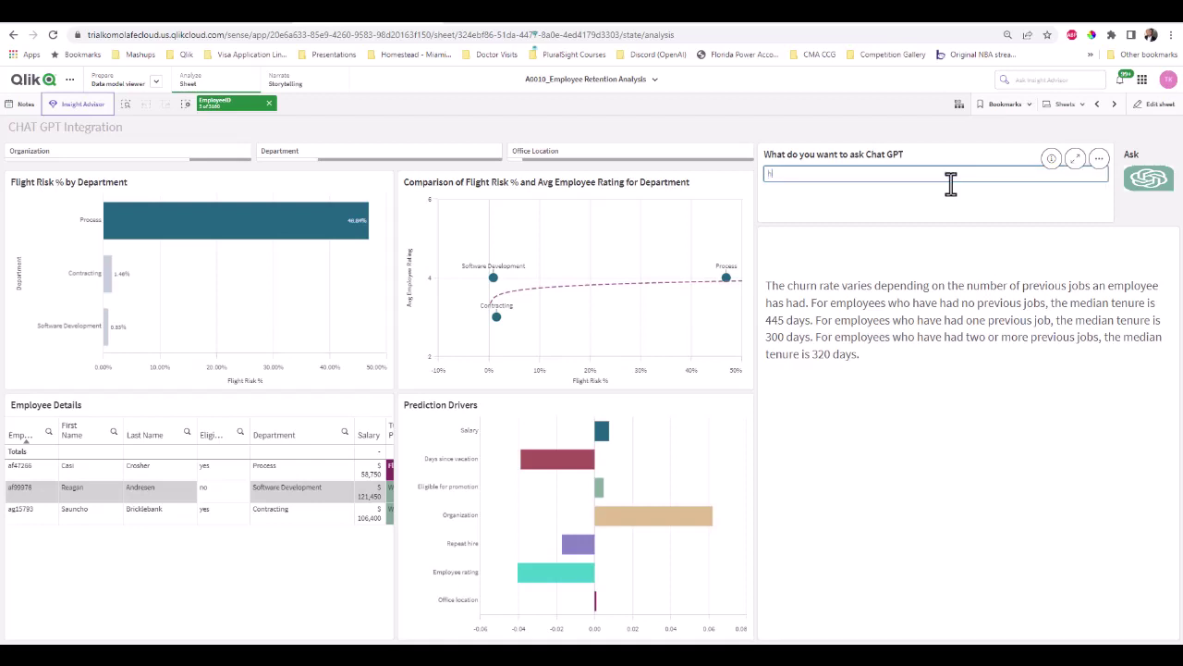
type("ow much has tim")
key("BackSpace")
key("BackSpace")
type("omi's head increased since he's being")
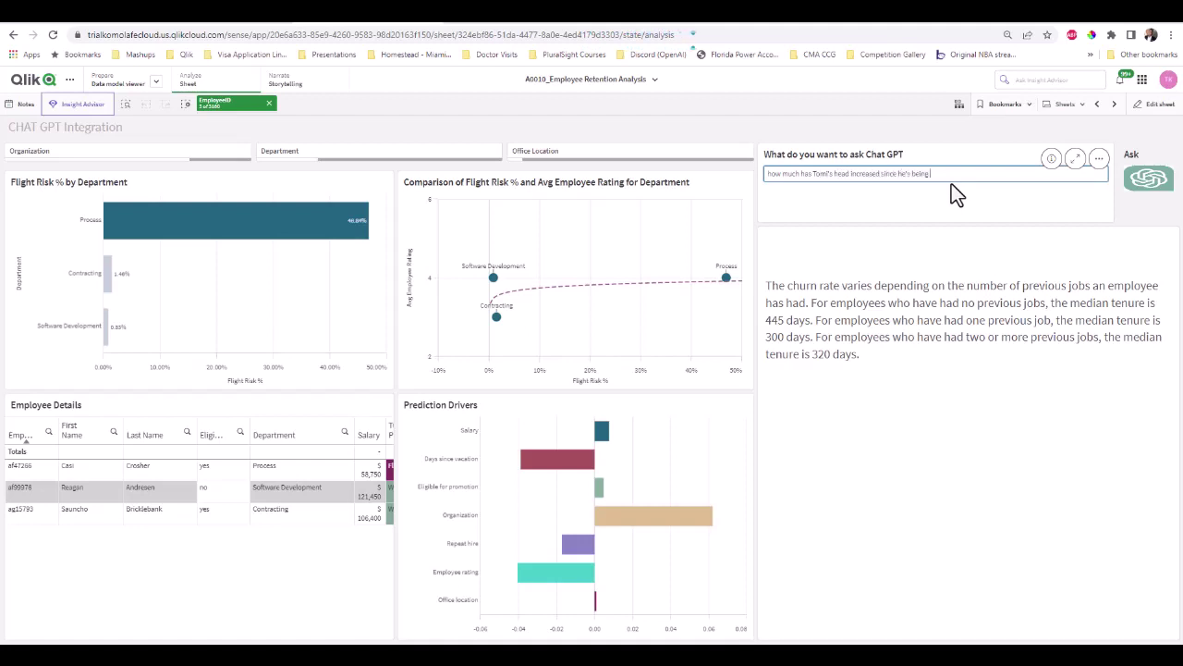
type(" recording this")
type(" vdeo?")
key("BackSpace")
key("BackSpace")
key("BackSpace")
key("BackSpace")
type("ideo?")
Submit the joking head-size question to ChatGPT, which replies that the data has no such information.
left_click(1157, 198)
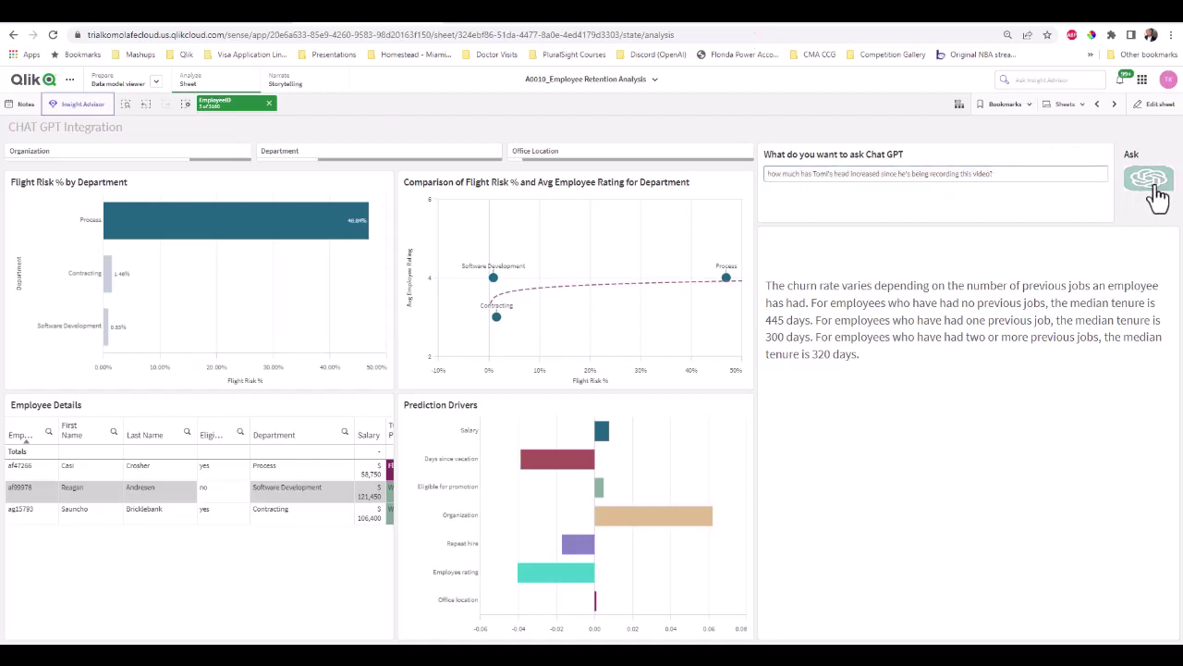